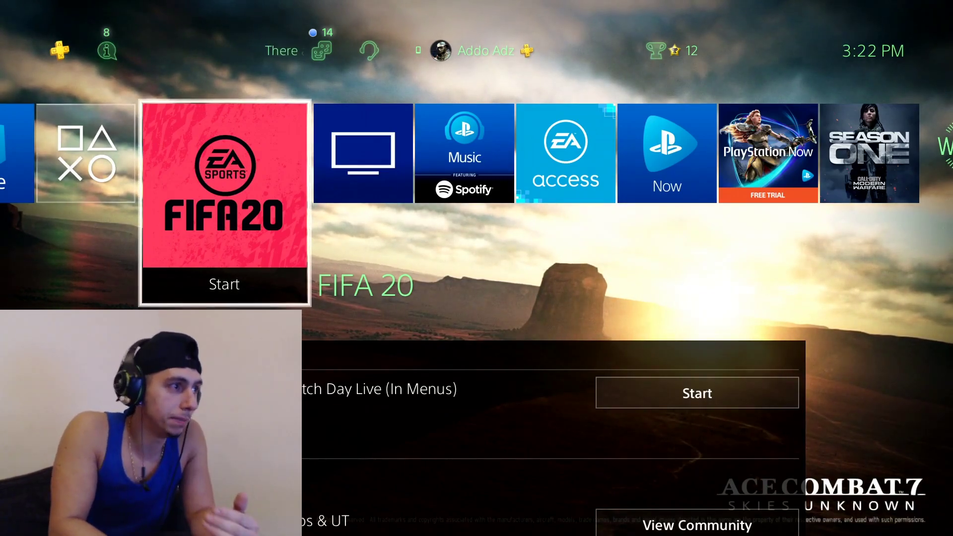
Open the system Settings from the home screen.
{"action": "key", "text": "Up"}
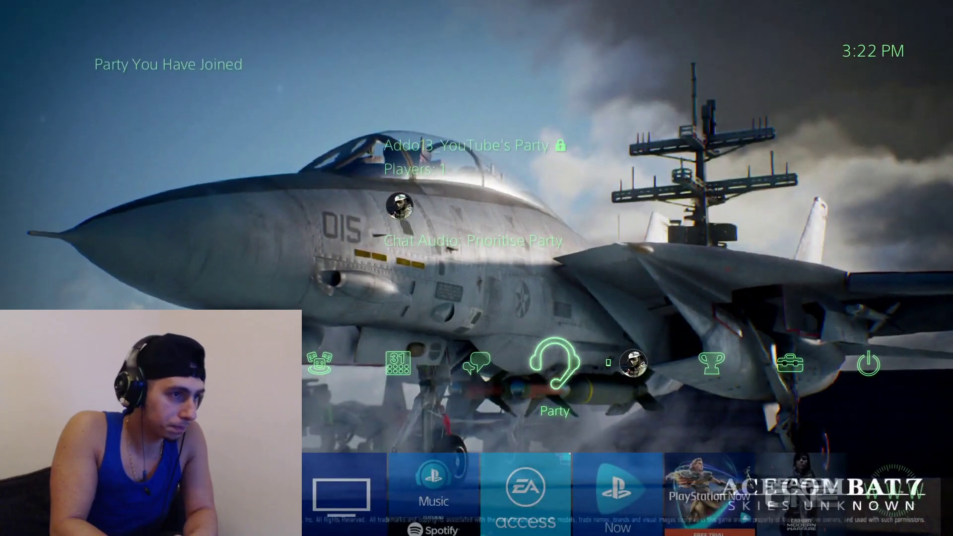
{"action": "key", "text": "Right"}
{"action": "key", "text": "Right"}
{"action": "key", "text": "Right"}
{"action": "key", "text": "Return"}
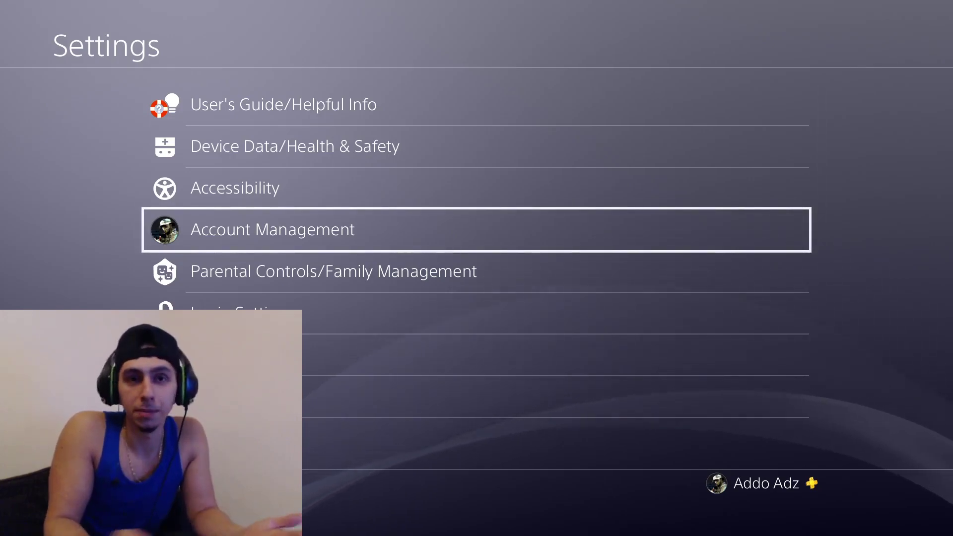
Open the Audio Devices settings in the Devices category.
{"action": "key", "text": "Down"}
{"action": "key", "text": "Down"}
{"action": "key", "text": "Down"}
{"action": "key", "text": "Down"}
{"action": "key", "text": "Down"}
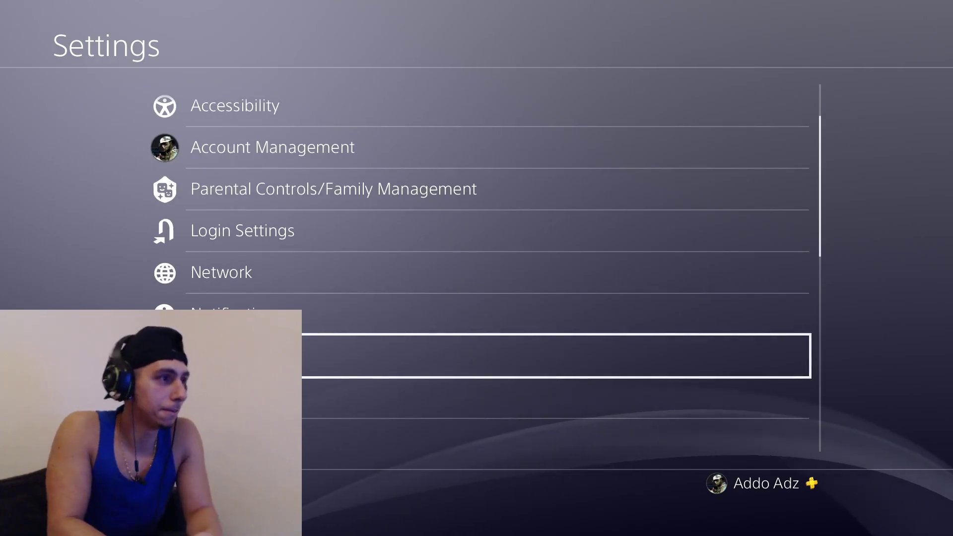
{"action": "key", "text": "Return"}
{"action": "key", "text": "Down"}
{"action": "key", "text": "Return"}
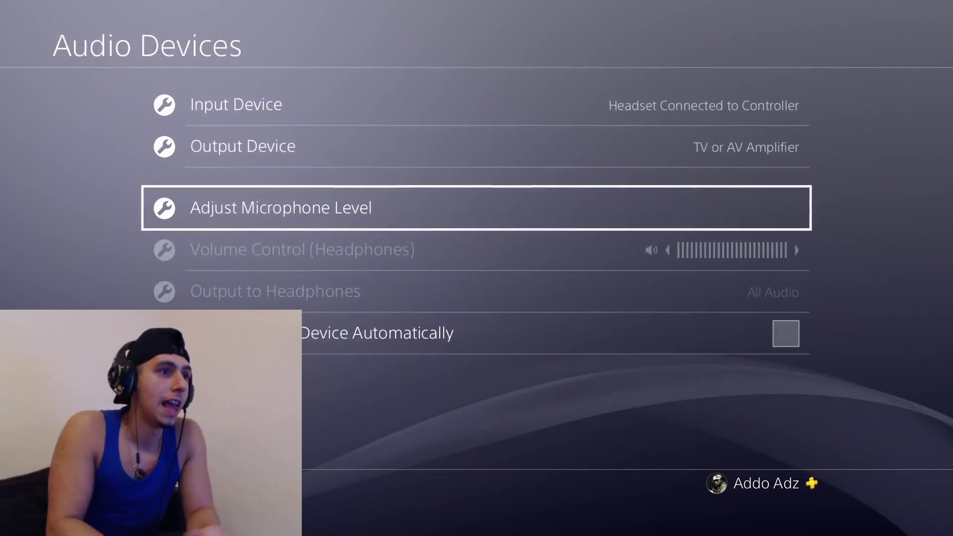
Check which microphone is selected as the audio input device, and return to the audio device settings.
{"action": "key", "text": "Up"}
{"action": "key", "text": "Up"}
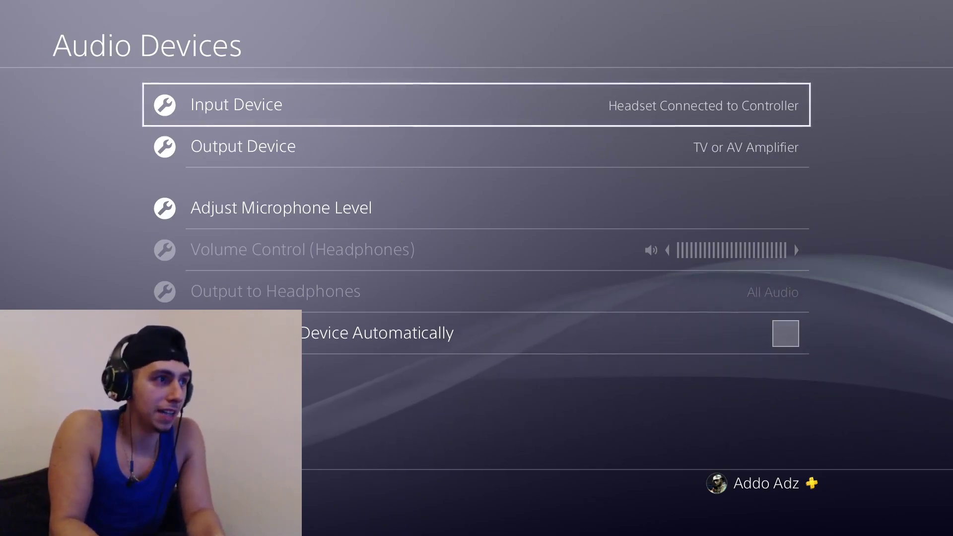
{"action": "key", "text": "Return"}
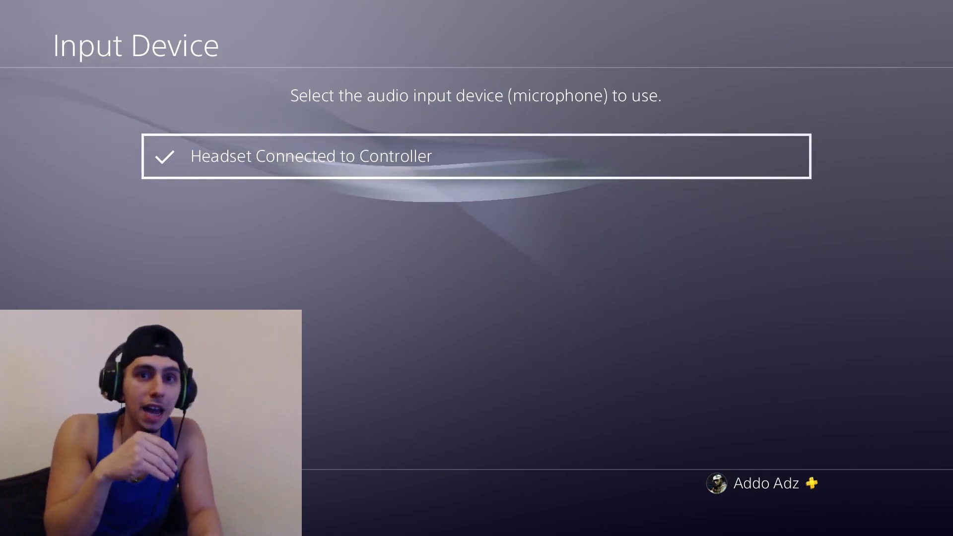
{"action": "key", "text": "Escape"}
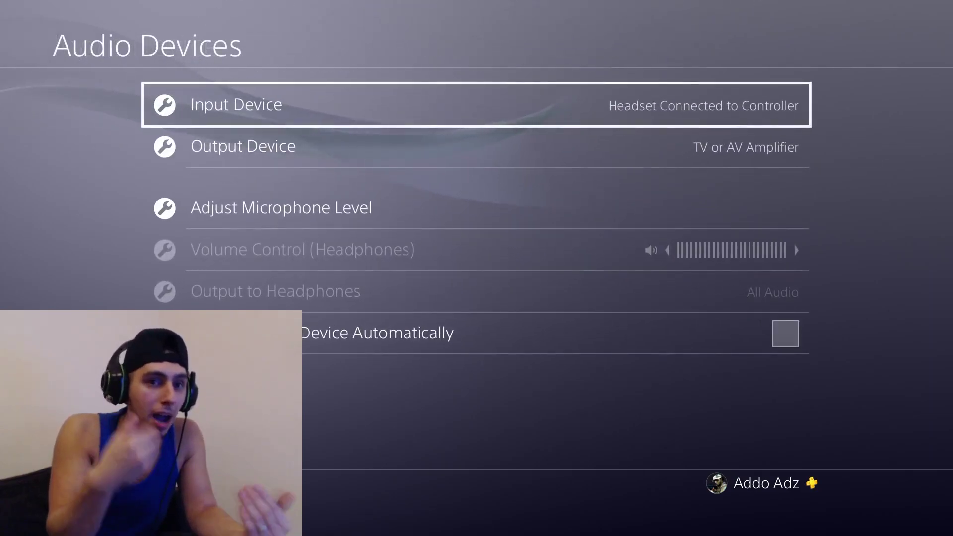
Select TV or AV Amplifier as the audio output device.
{"action": "key", "text": "Down"}
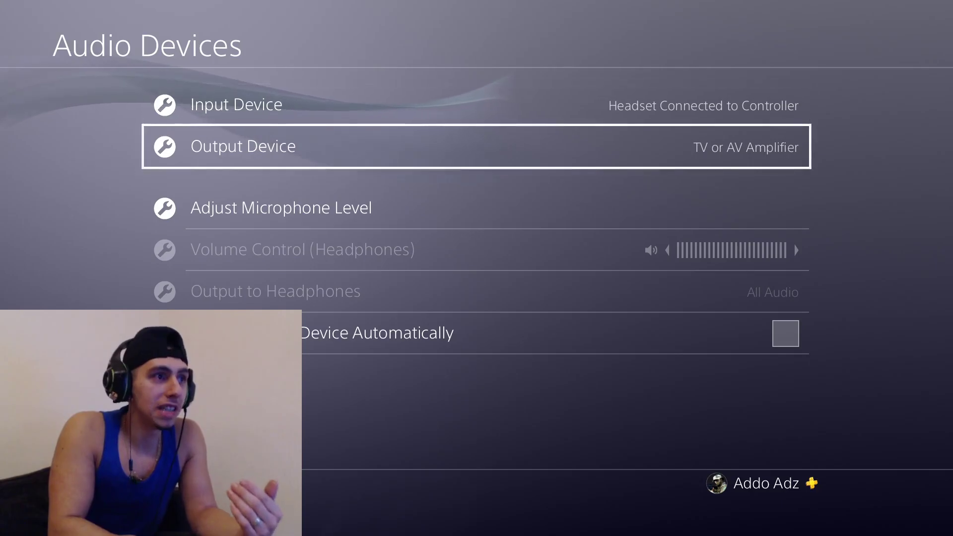
{"action": "key", "text": "Return"}
{"action": "key", "text": "Up"}
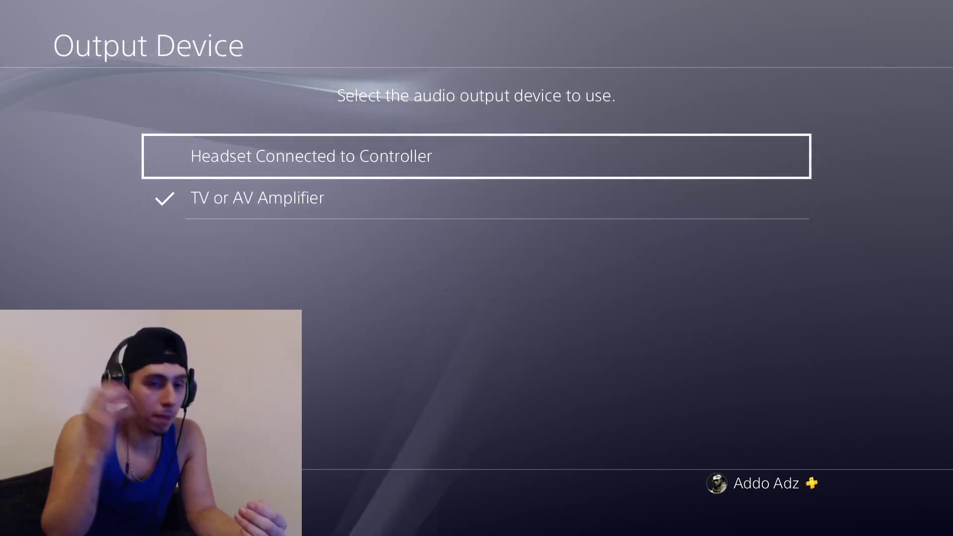
{"action": "key", "text": "Down"}
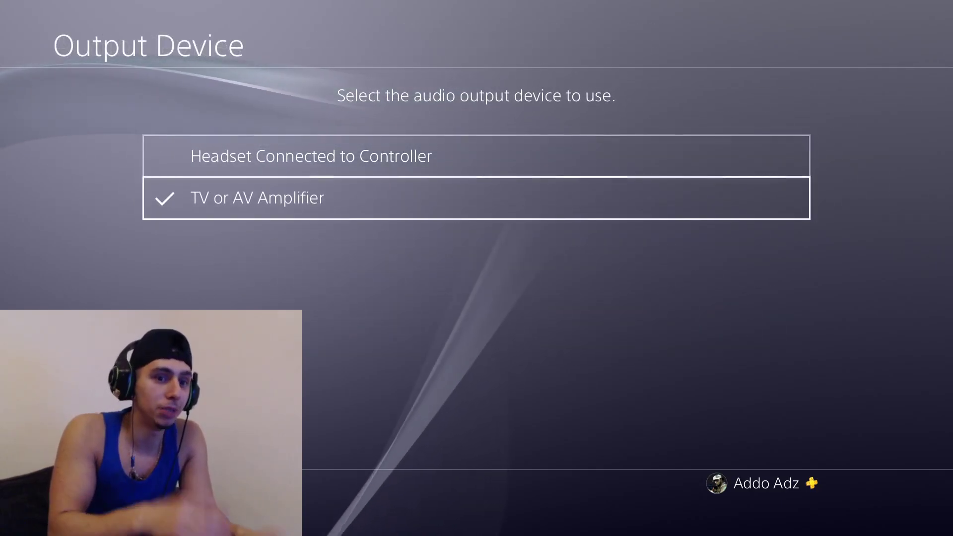
{"action": "key", "text": "Return"}
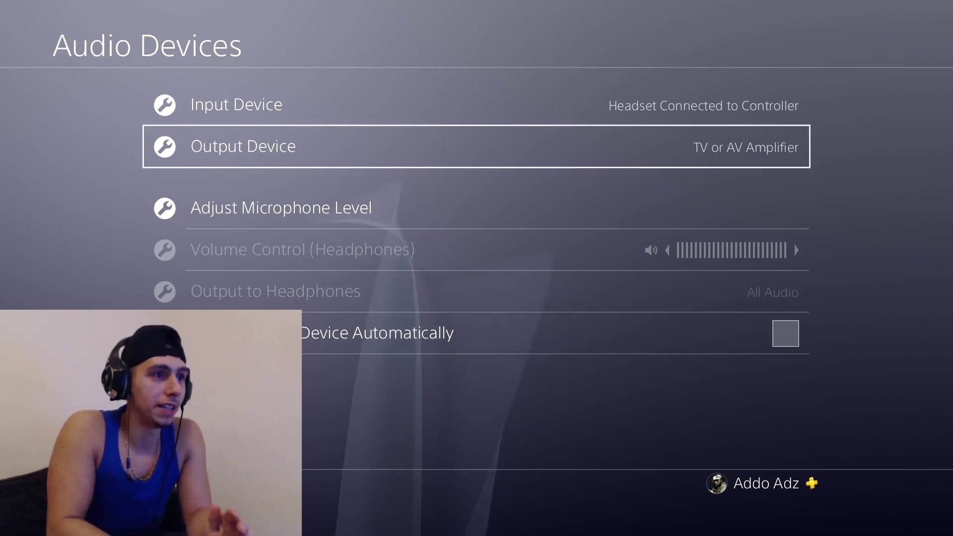
Turn on automatic switching of the audio output device.
{"action": "key", "text": "Up"}
{"action": "key", "text": "Down"}
{"action": "key", "text": "Down"}
{"action": "key", "text": "Down"}
{"action": "key", "text": "Down"}
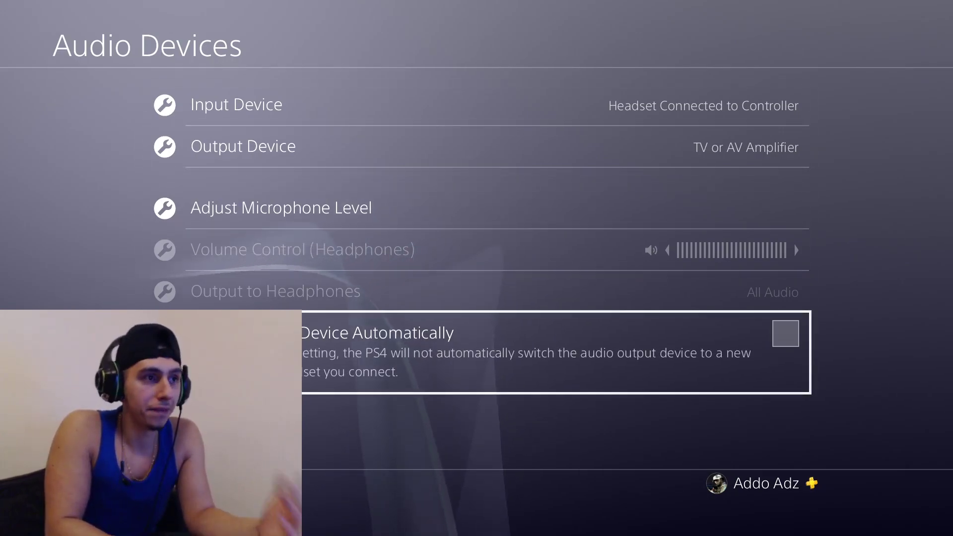
{"action": "key", "text": "Return"}
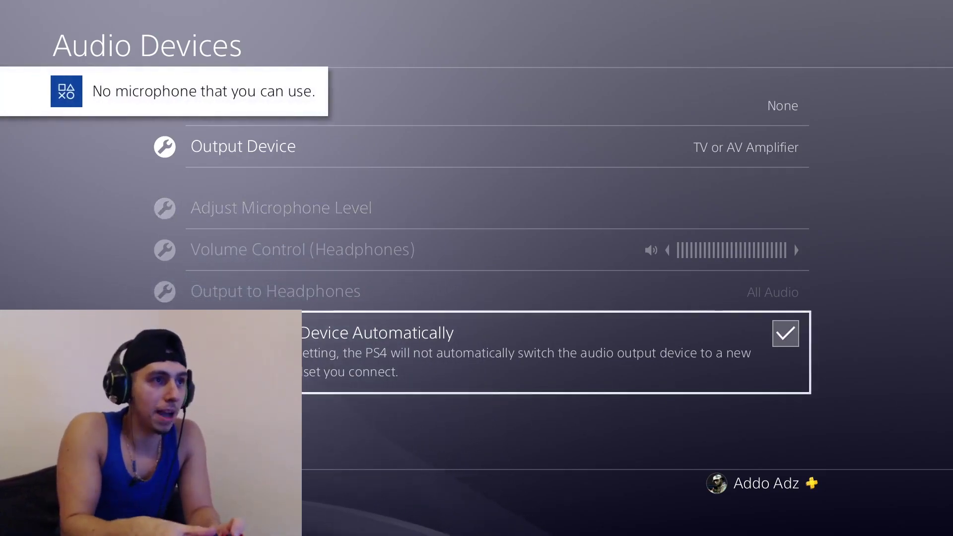
Switch the audio output device back to TV or AV Amplifier.
{"action": "key", "text": "Up"}
{"action": "key", "text": "Up"}
{"action": "key", "text": "Up"}
{"action": "key", "text": "Up"}
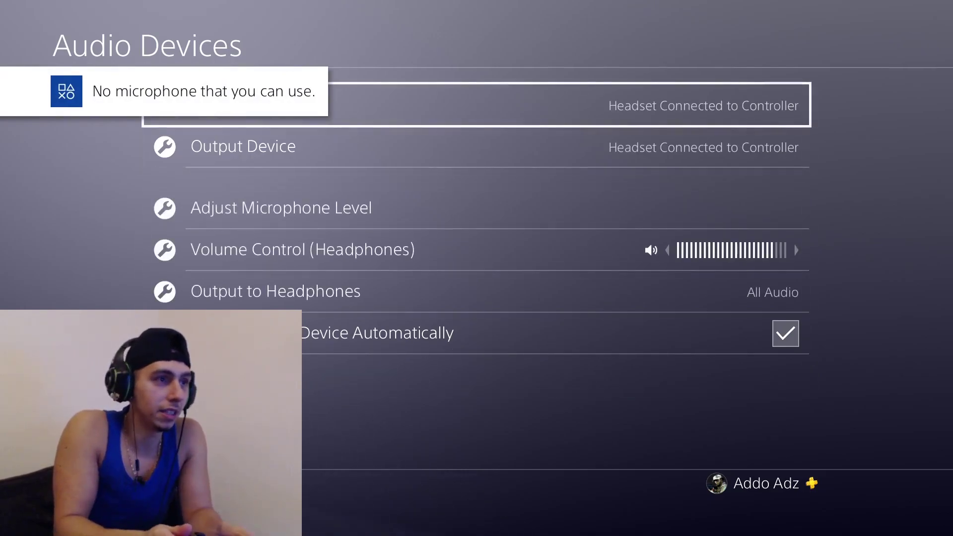
{"action": "key", "text": "Down"}
{"action": "key", "text": "Return"}
{"action": "key", "text": "Down"}
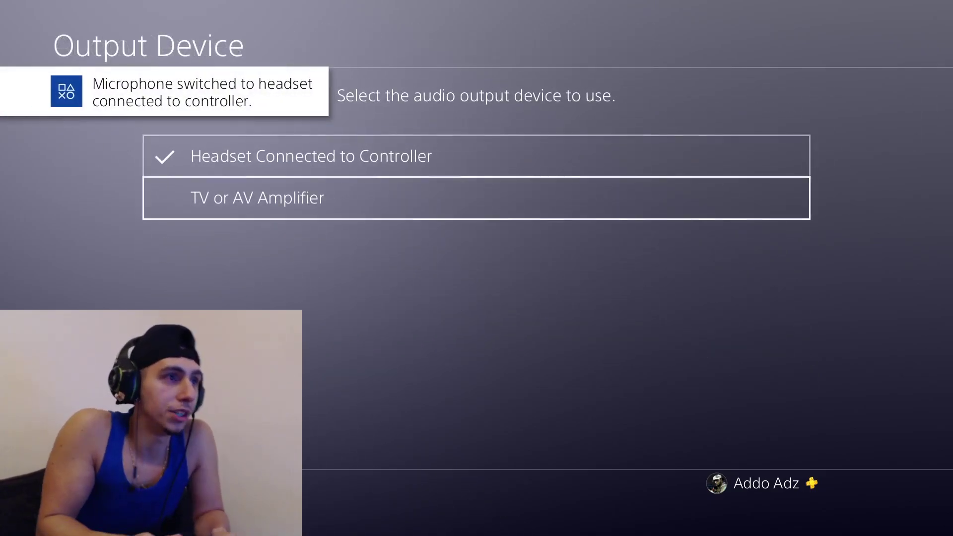
{"action": "key", "text": "Return"}
Turn off automatic switching of the audio output device.
{"action": "key", "text": "Down"}
{"action": "key", "text": "Down"}
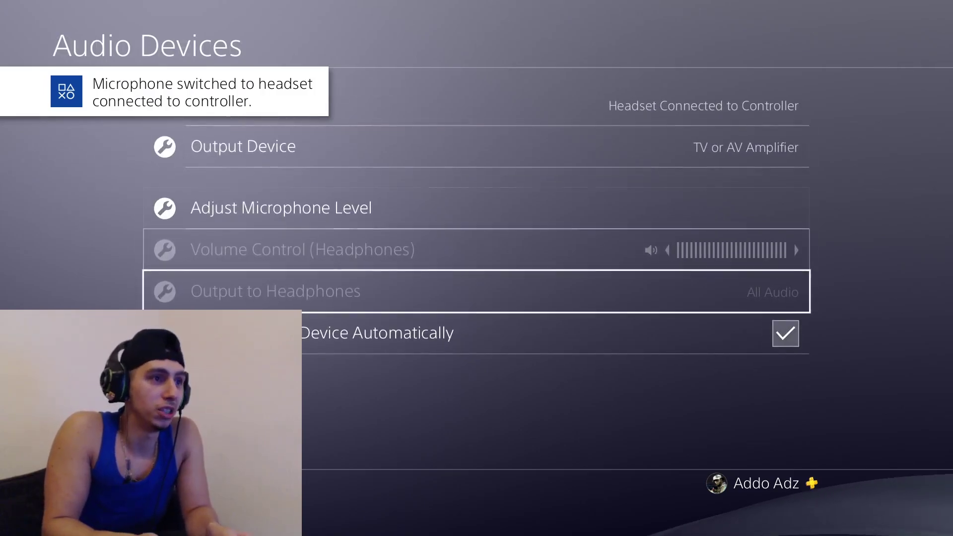
{"action": "key", "text": "Return"}
{"action": "key", "text": "Up"}
{"action": "key", "text": "Up"}
{"action": "key", "text": "Up"}
{"action": "key", "text": "Up"}
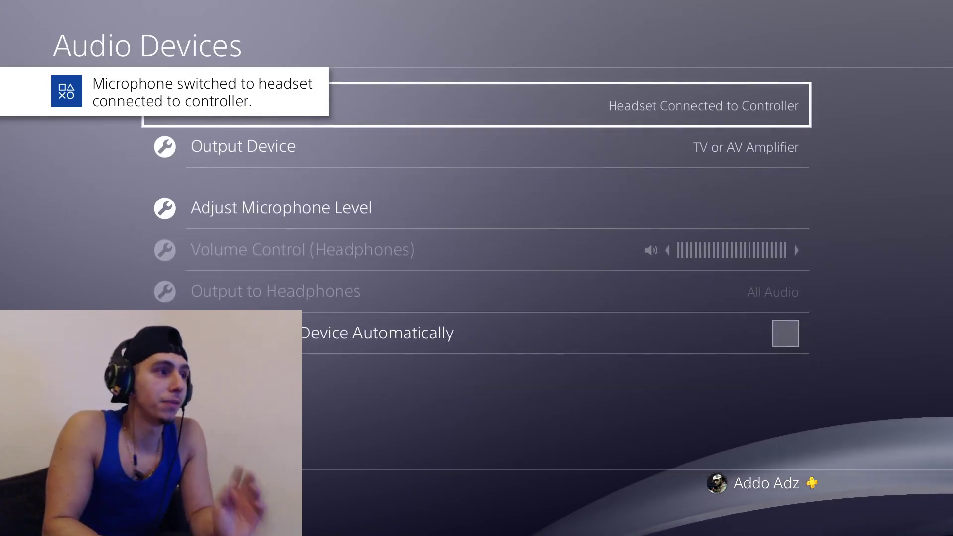
Leave the device settings and open the Sharing and Broadcasts settings.
{"action": "key", "text": "Escape"}
{"action": "key", "text": "Escape"}
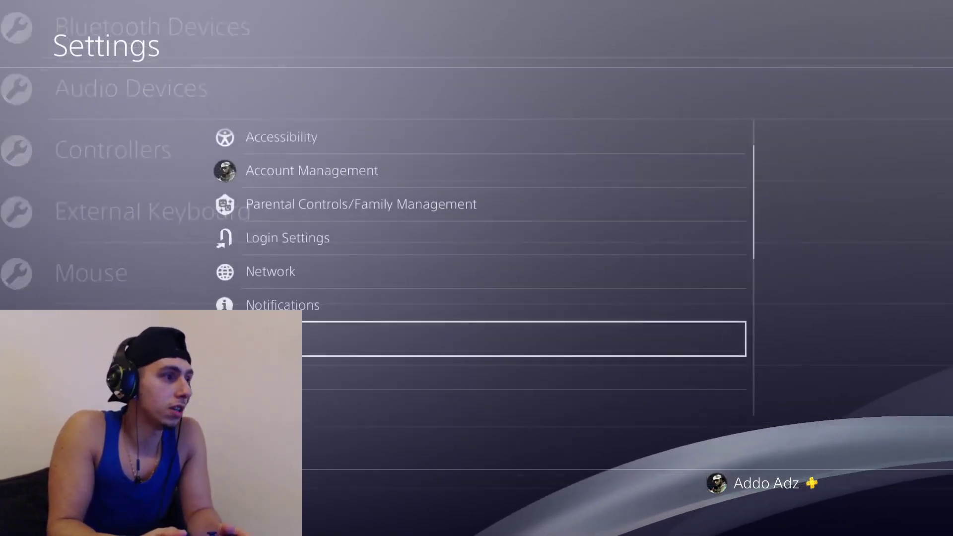
{"action": "key", "text": "Down"}
{"action": "key", "text": "Down"}
{"action": "key", "text": "Down"}
{"action": "key", "text": "Down"}
{"action": "key", "text": "Down"}
{"action": "key", "text": "Down"}
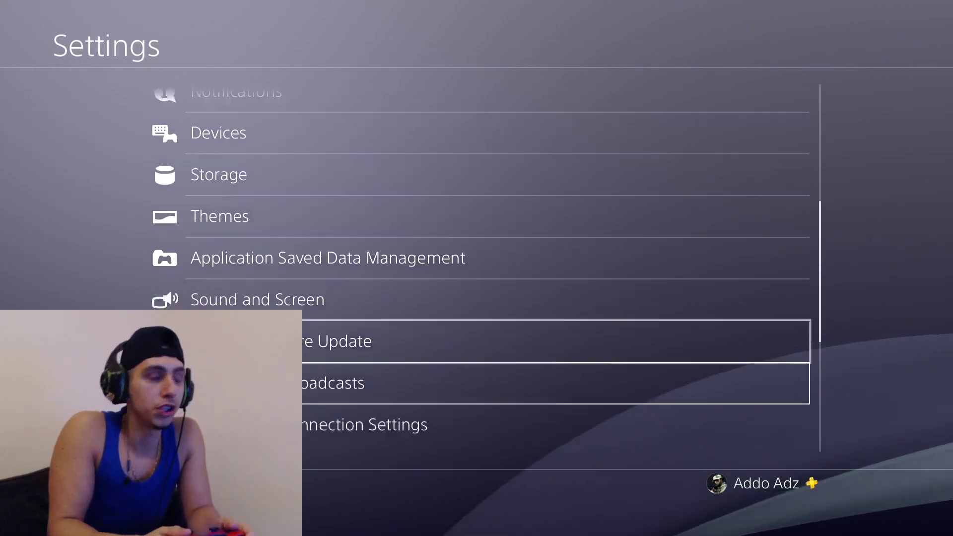
{"action": "key", "text": "Return"}
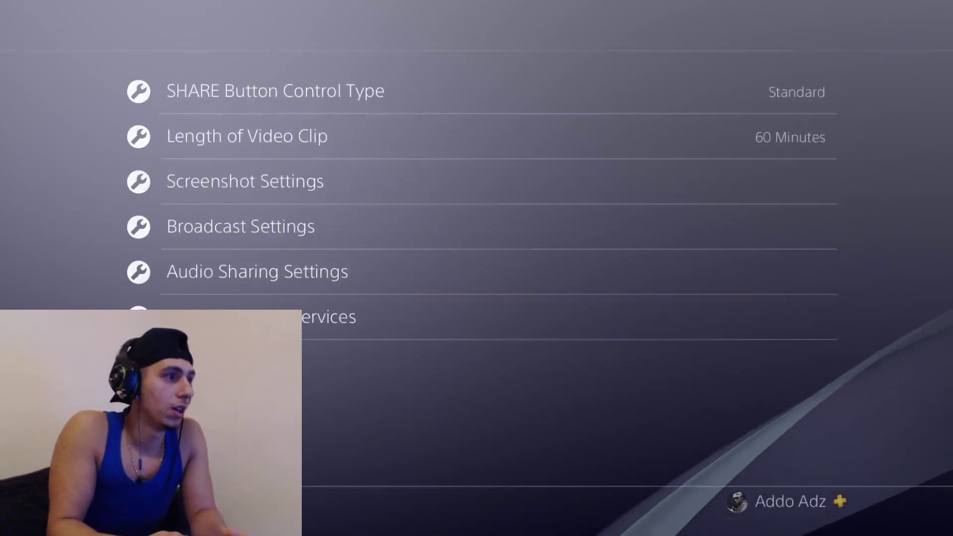
Open Audio Sharing Settings and review the microphone audio options and Share Party Audio.
{"action": "key", "text": "Down"}
{"action": "key", "text": "Down"}
{"action": "key", "text": "Down"}
{"action": "key", "text": "Down"}
{"action": "key", "text": "Return"}
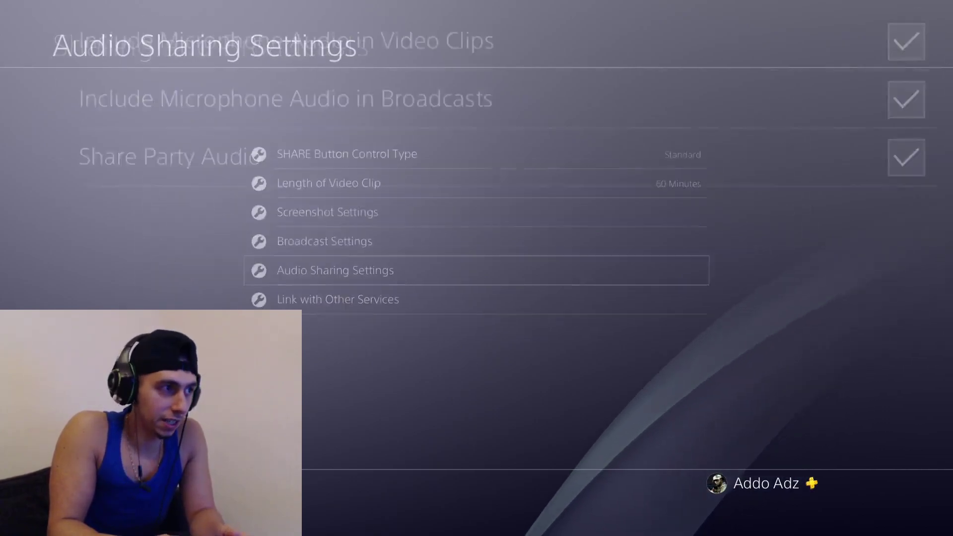
{"action": "key", "text": "Down"}
{"action": "key", "text": "Down"}
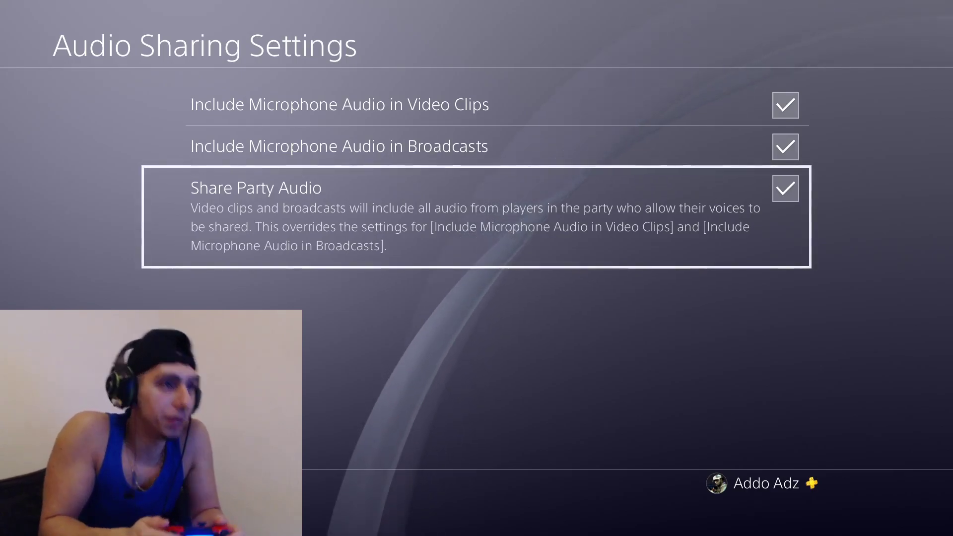
Leave the system settings and open the currently joined party.
{"action": "key", "text": "Escape"}
{"action": "key", "text": "Escape"}
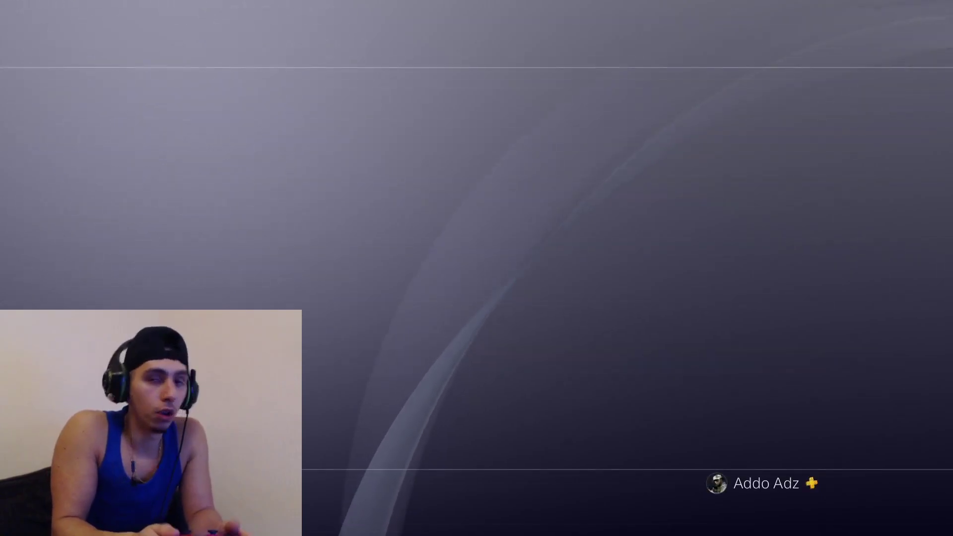
{"action": "key", "text": "Escape"}
{"action": "key", "text": "Left"}
{"action": "key", "text": "Left"}
{"action": "key", "text": "Left"}
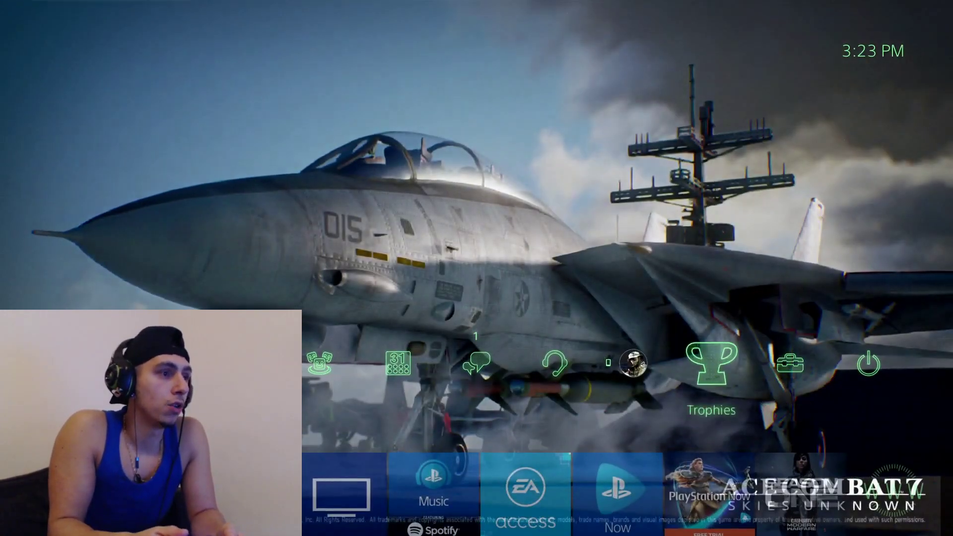
{"action": "key", "text": "Return"}
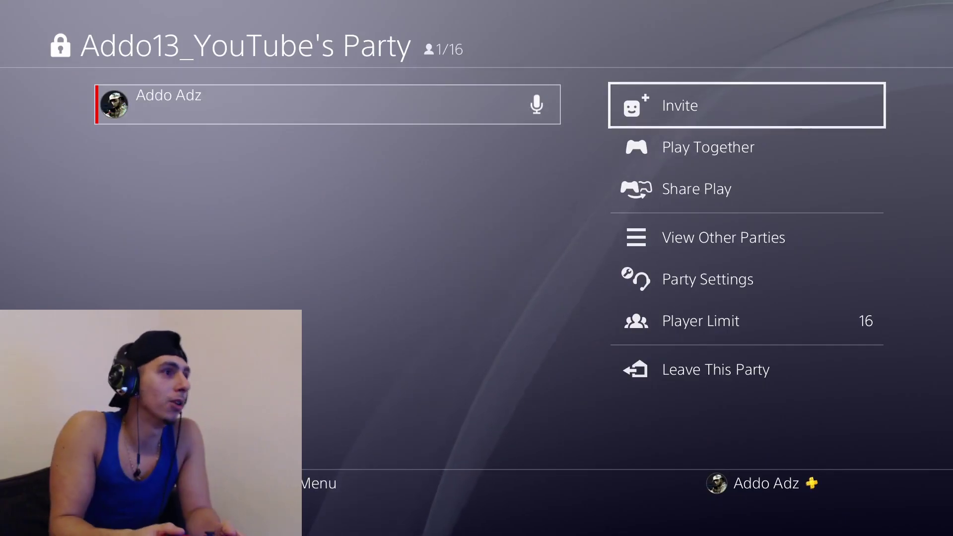
Open the Party Settings of the current party.
{"action": "key", "text": "Down"}
{"action": "key", "text": "Down"}
{"action": "key", "text": "Down"}
{"action": "key", "text": "Down"}
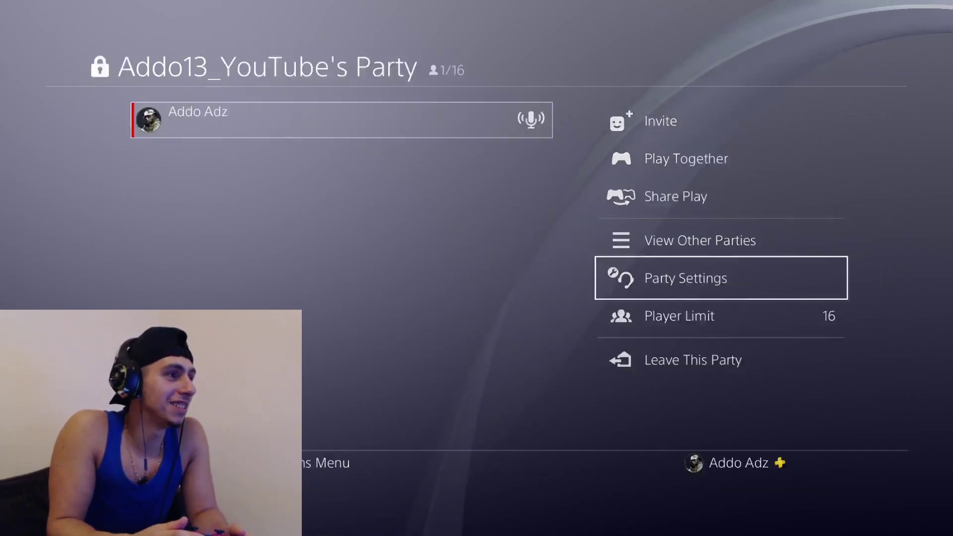
{"action": "key", "text": "Return"}
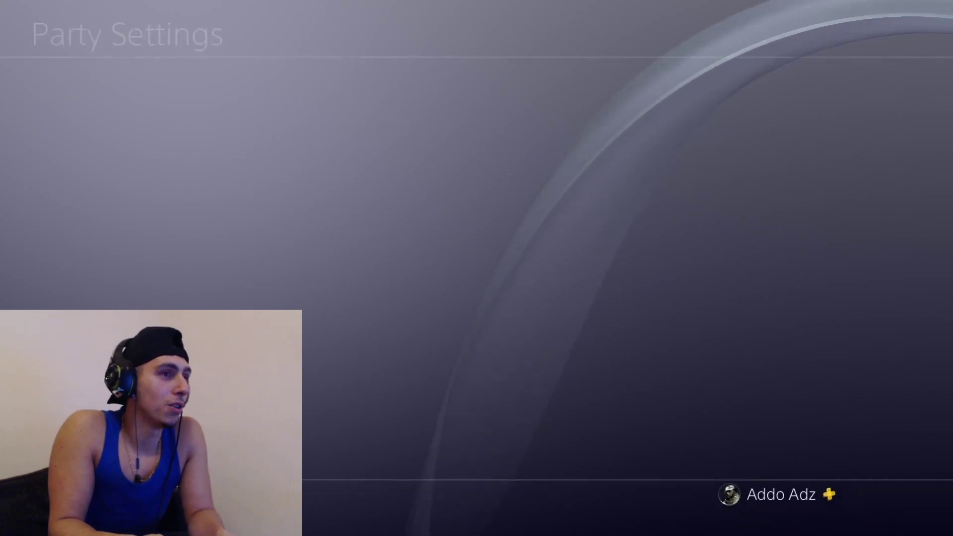
Set Allow Your Voice to Be Shared to Always Allow.
{"action": "key", "text": "Down"}
{"action": "key", "text": "Down"}
{"action": "key", "text": "Down"}
{"action": "key", "text": "Down"}
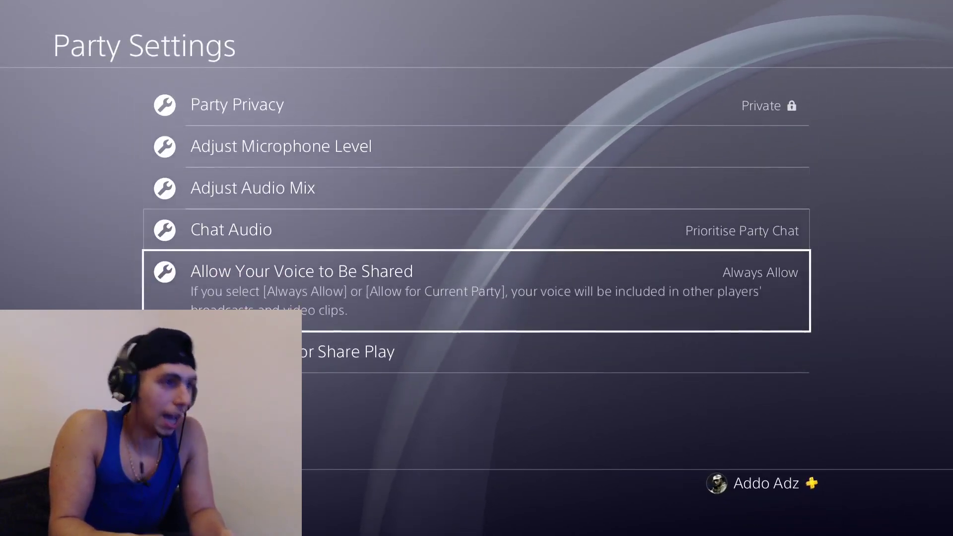
{"action": "key", "text": "Return"}
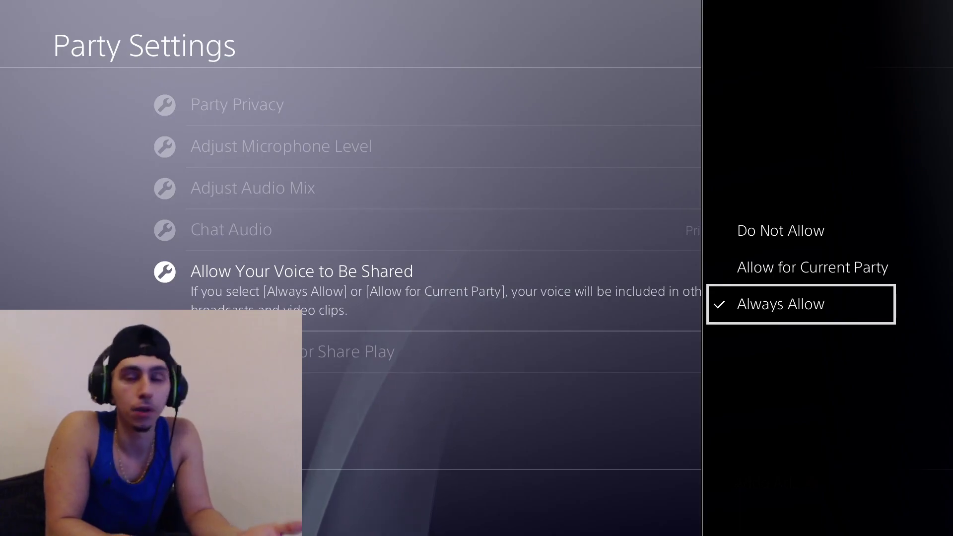
{"action": "key", "text": "Up"}
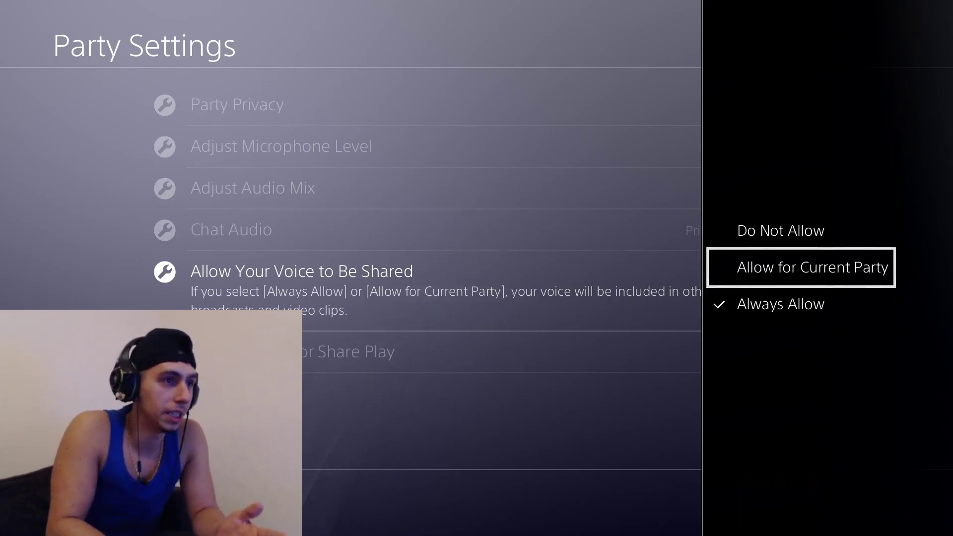
{"action": "key", "text": "Down"}
{"action": "key", "text": "Return"}
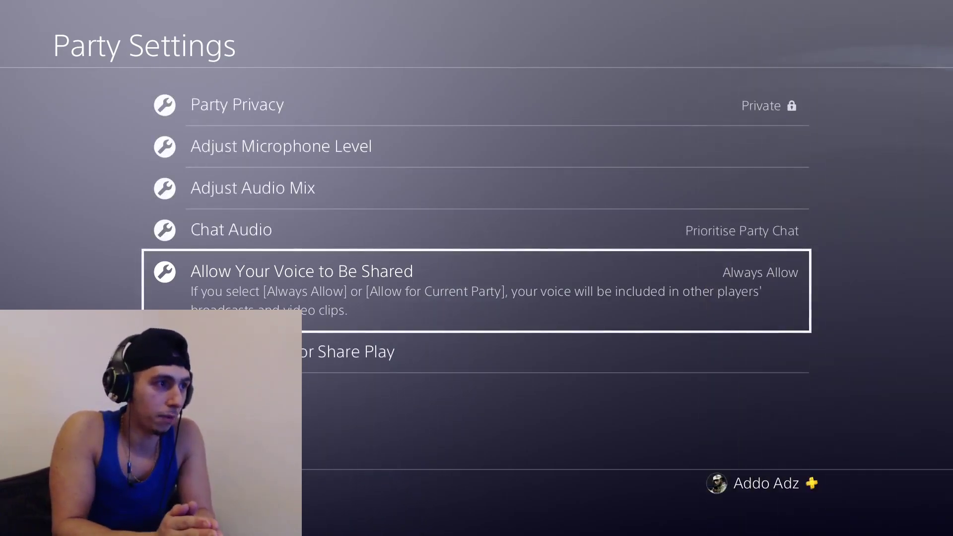